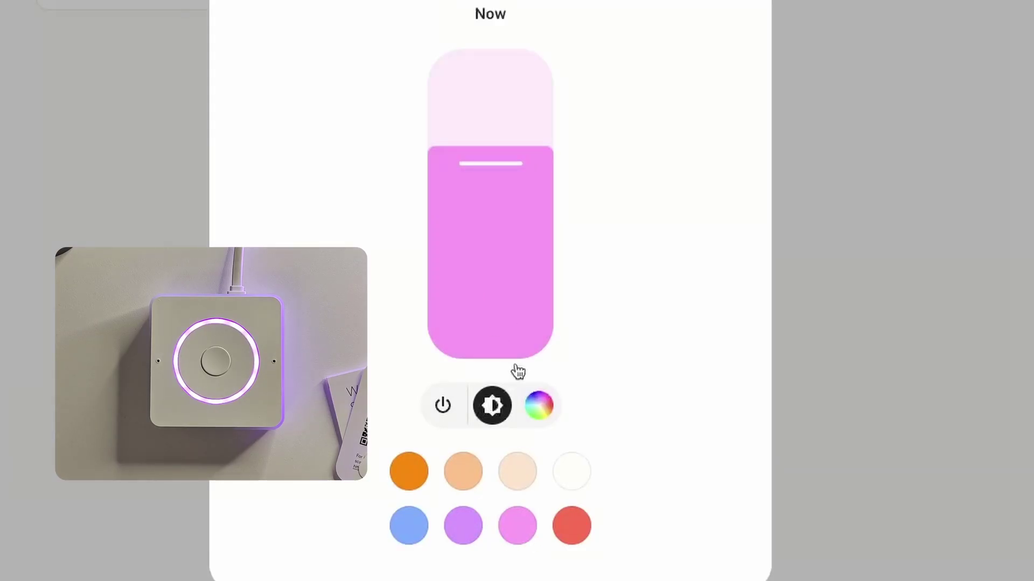
Step: Switch the LED ring colour picker to the colour wheel
{"action": "left_click", "coordinate": [552, 402]}
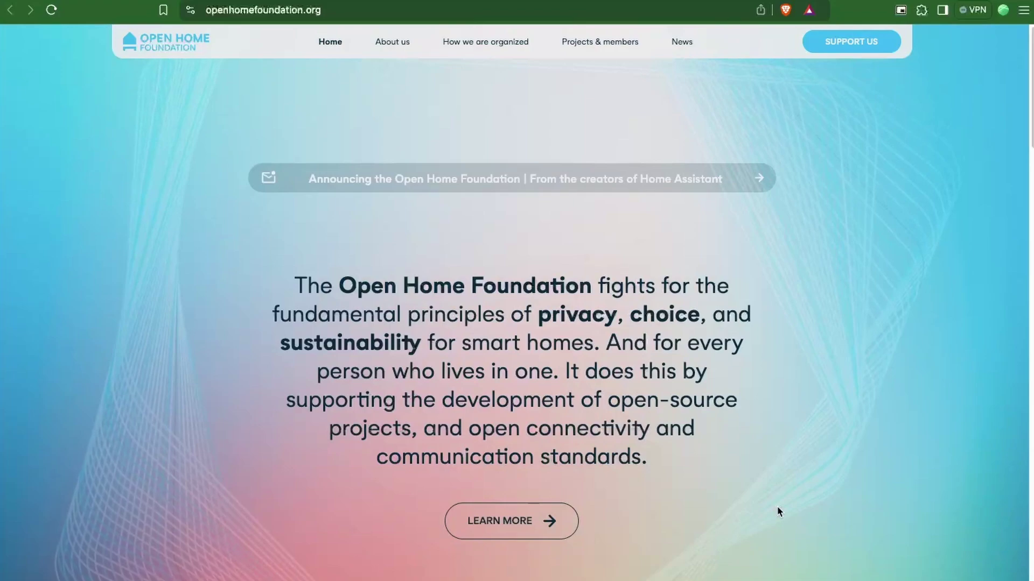
Step: Scroll down the openhomefoundation.org homepage to the Our principles cards
{"action": "scroll", "coordinate": [778, 508], "scroll_direction": "down", "scroll_amount": 10}
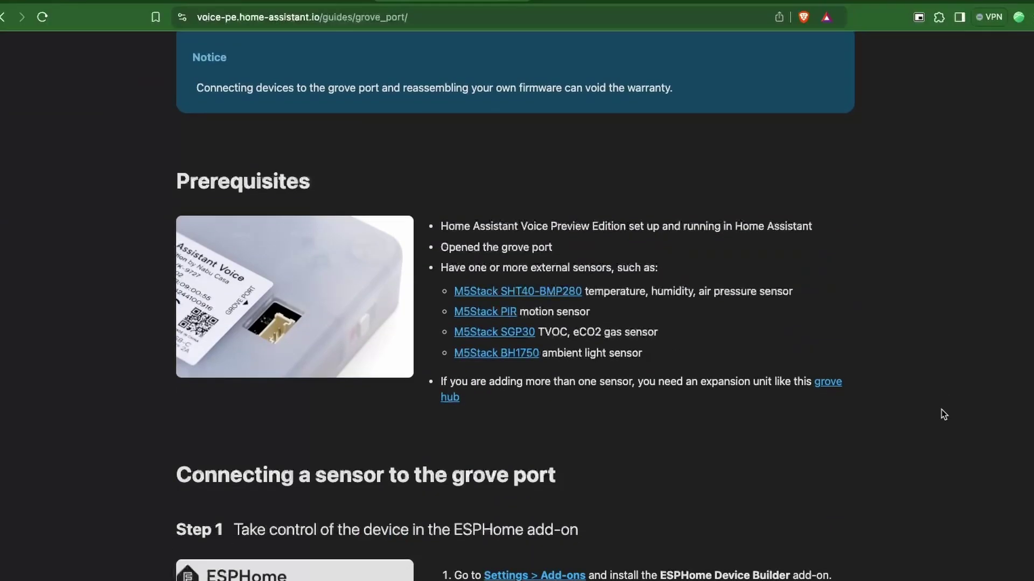
{"action": "scroll", "coordinate": [941, 410], "scroll_direction": "down", "scroll_amount": 15}
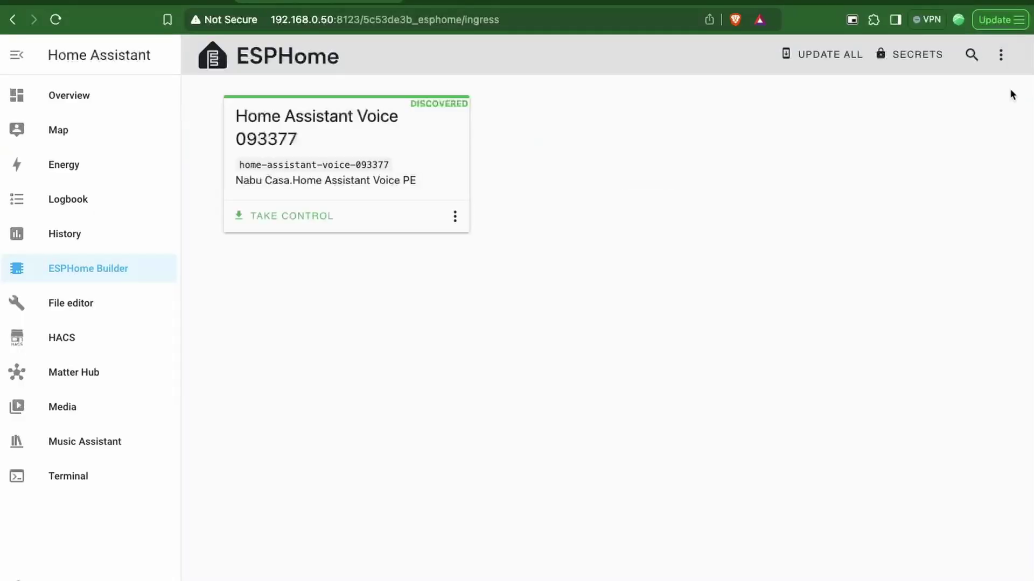
Step: Take control of the discovered Home Assistant Voice 093377 card in ESPHome Builder
{"action": "left_click", "coordinate": [286, 218]}
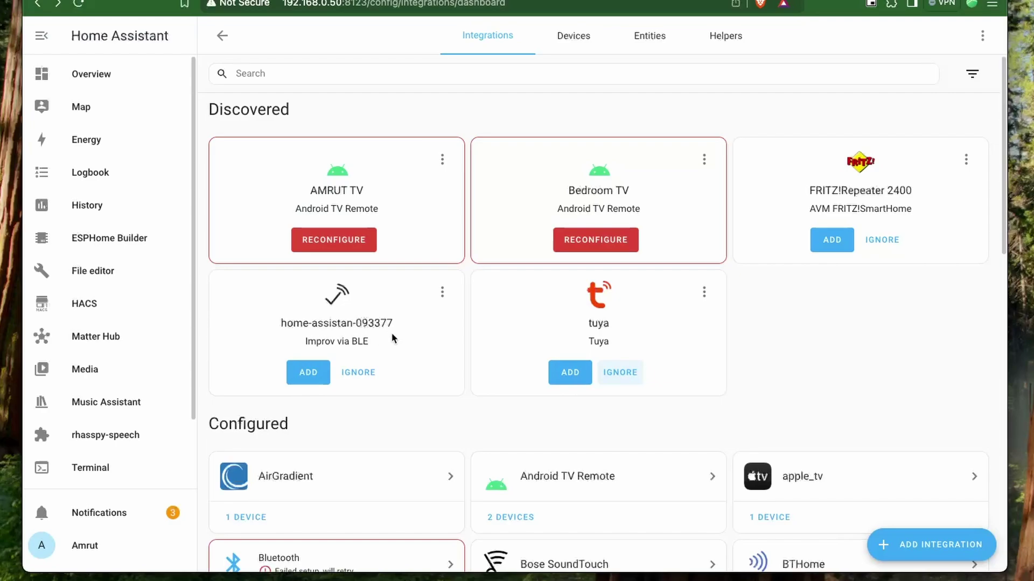
Step: Add home-assistan-093377 through Improv via BLE and follow the link to finish setup
{"action": "left_click", "coordinate": [307, 373]}
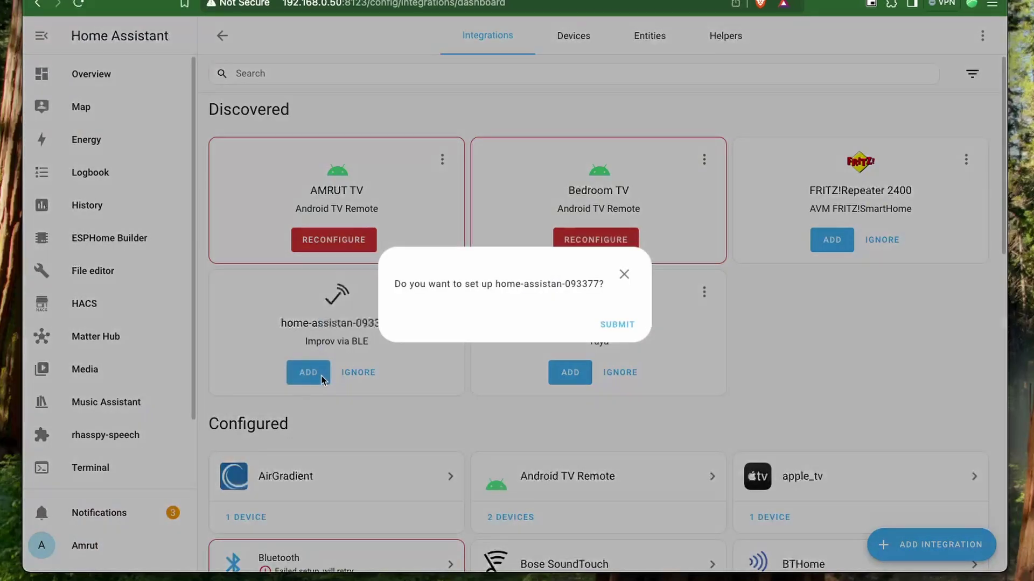
{"action": "left_click", "coordinate": [616, 326]}
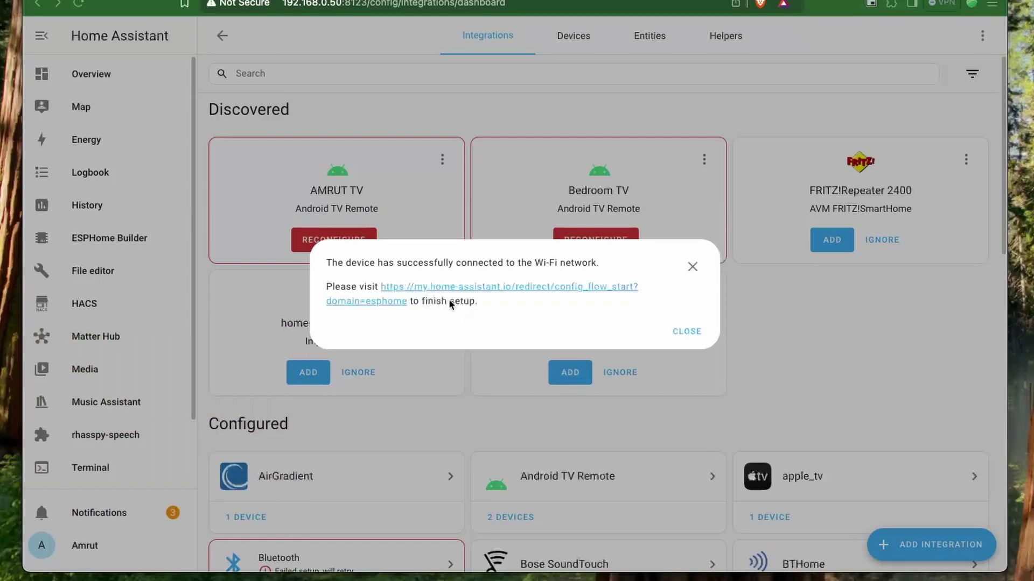
{"action": "left_click", "coordinate": [502, 286]}
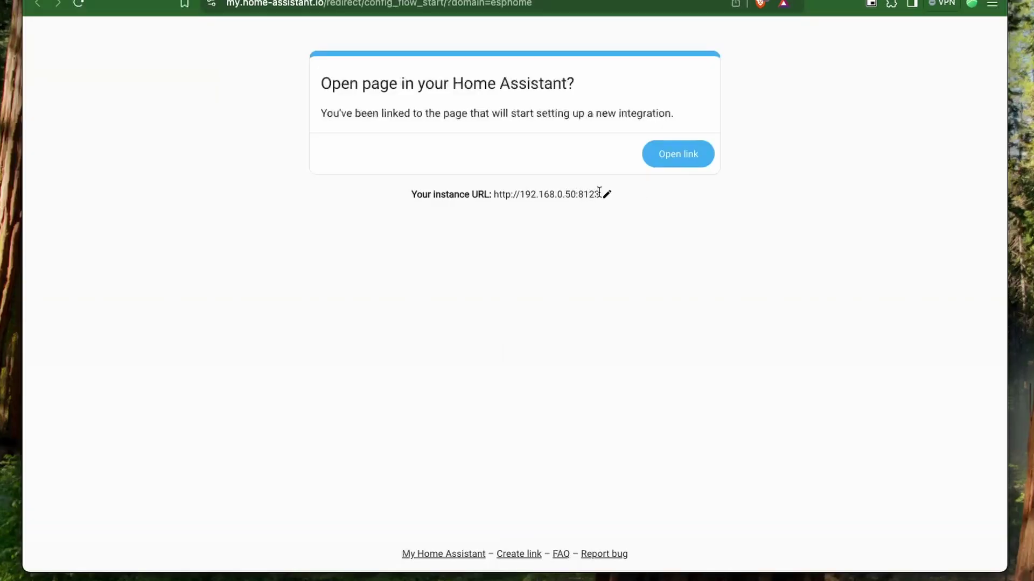
Step: Set up the ESPHome integration locally using the device's pasted host address
{"action": "left_click", "coordinate": [679, 155]}
{"action": "left_click", "coordinate": [607, 318]}
{"action": "type", "text": "192.168.0.127"}
{"action": "left_click", "coordinate": [626, 383]}
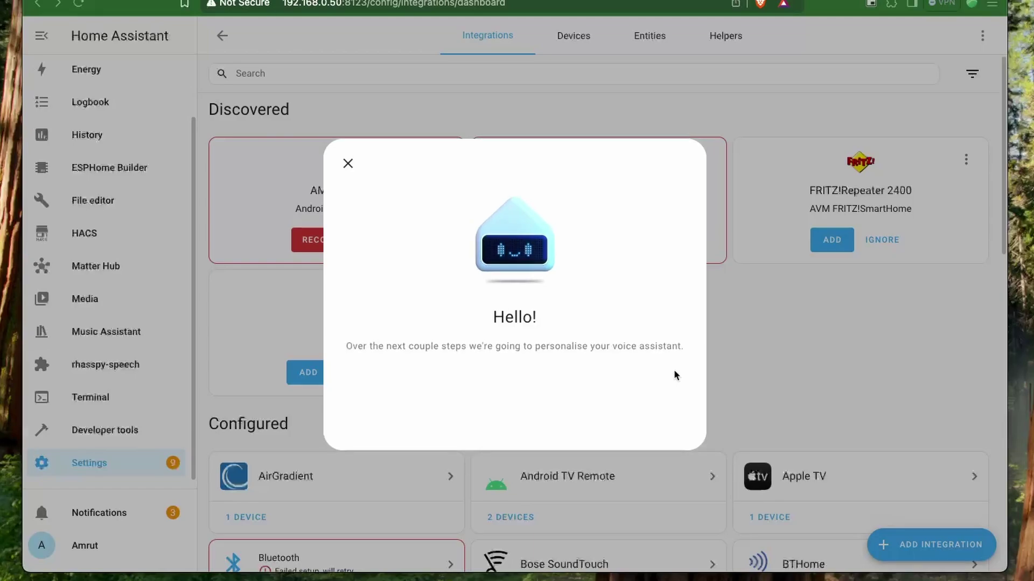
Step: Change the wake word to Hey Mycroft and skip choosing an area
{"action": "left_click", "coordinate": [547, 425]}
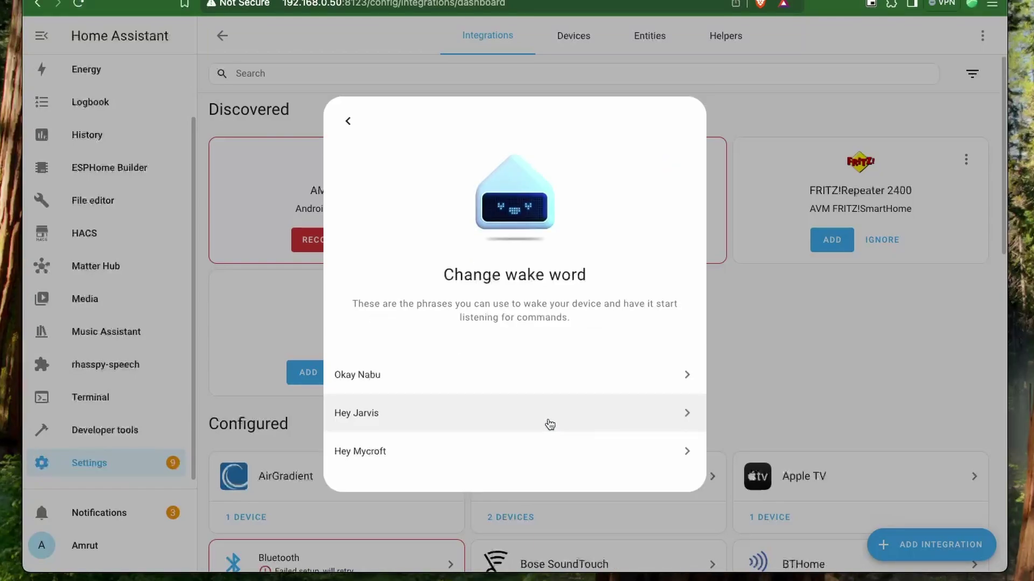
{"action": "left_click", "coordinate": [544, 454]}
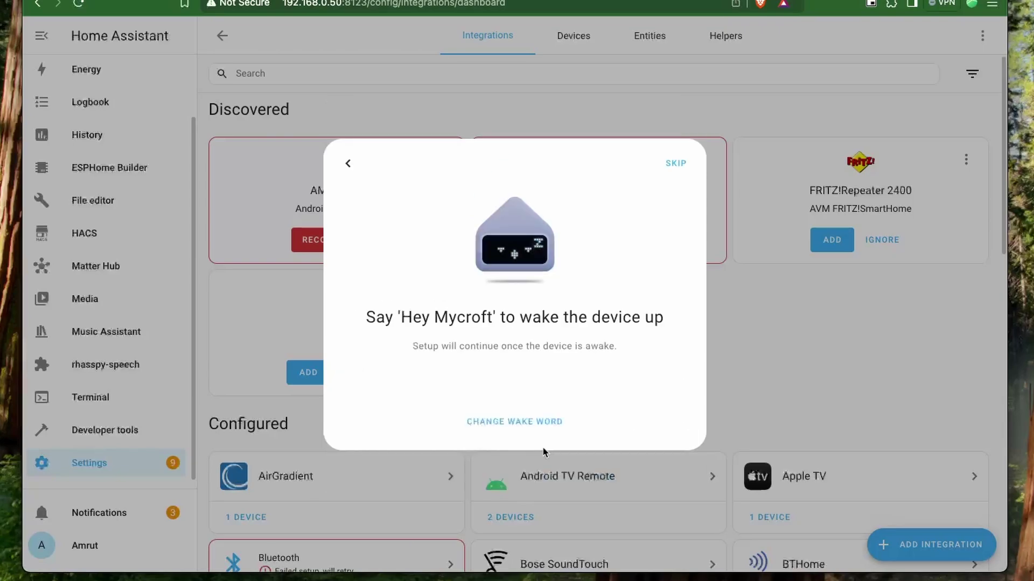
{"action": "left_click", "coordinate": [657, 396]}
{"action": "left_click", "coordinate": [658, 433]}
{"action": "left_click", "coordinate": [662, 441]}
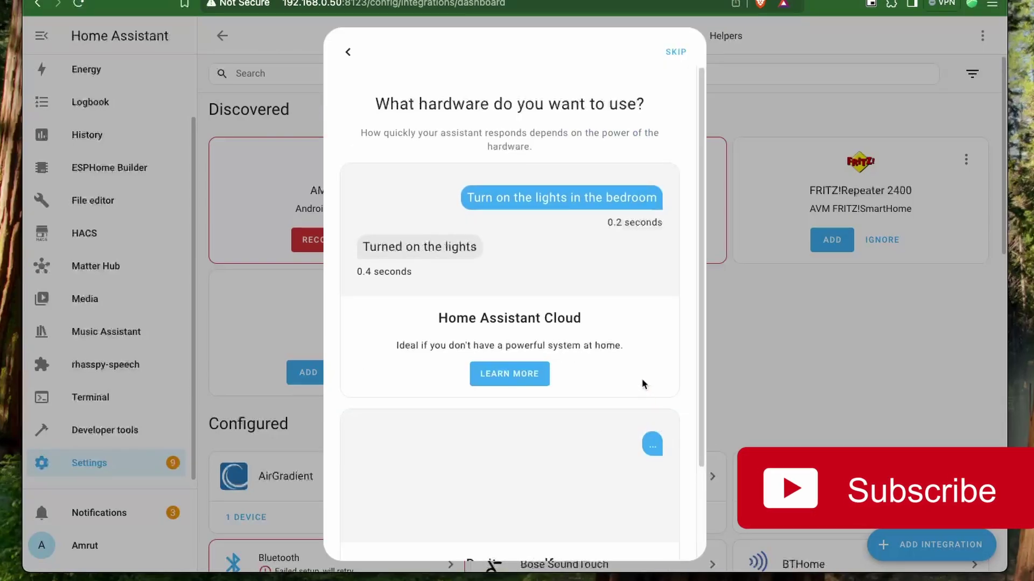
Step: Set up the do-it-yourself pipeline with the On Device assistant and jenny dioco (medium) voice
{"action": "scroll", "coordinate": [641, 378], "scroll_direction": "down", "scroll_amount": 2}
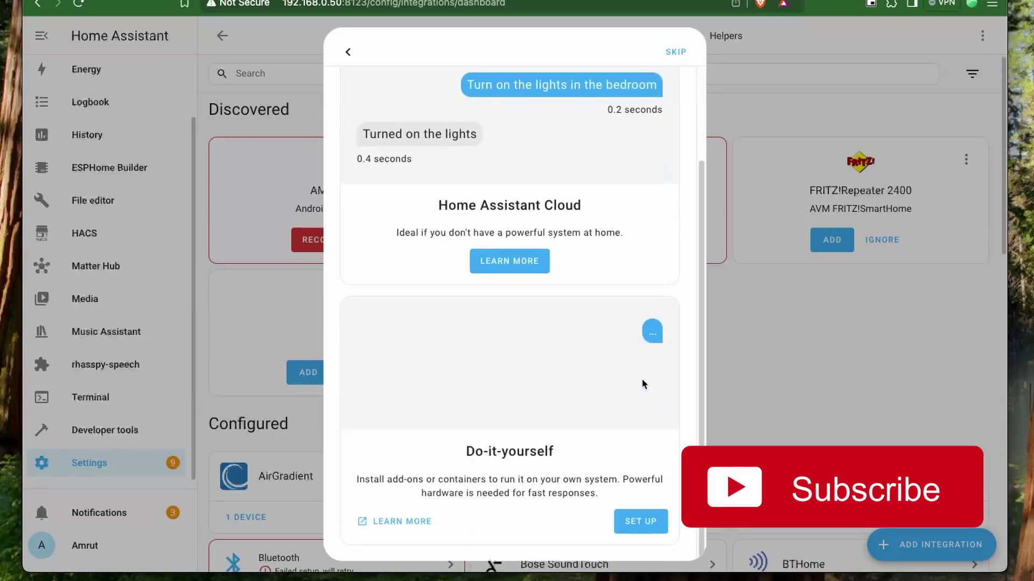
{"action": "left_click", "coordinate": [649, 521]}
{"action": "left_click", "coordinate": [563, 388]}
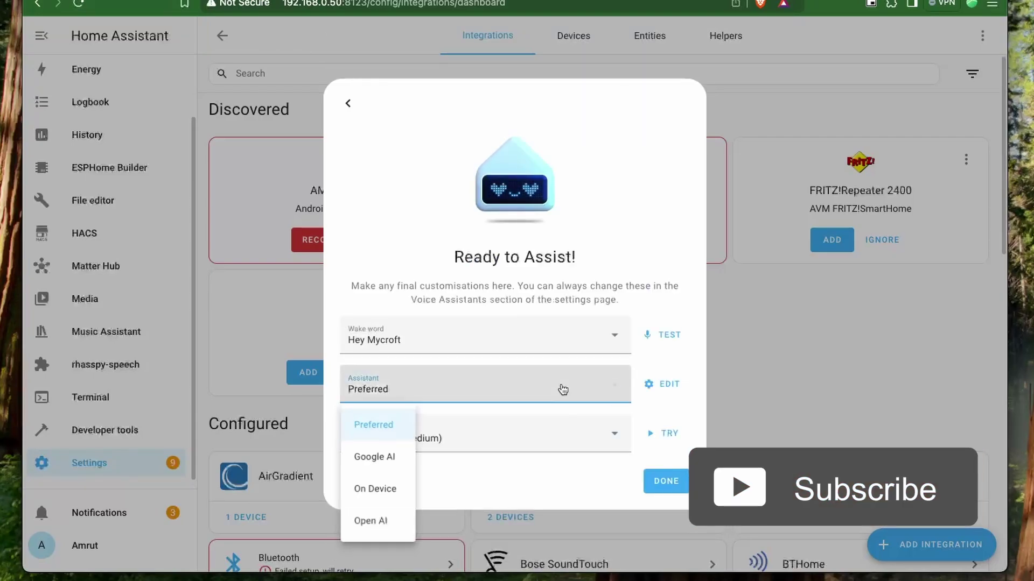
{"action": "left_click", "coordinate": [371, 490]}
{"action": "left_click", "coordinate": [513, 437]}
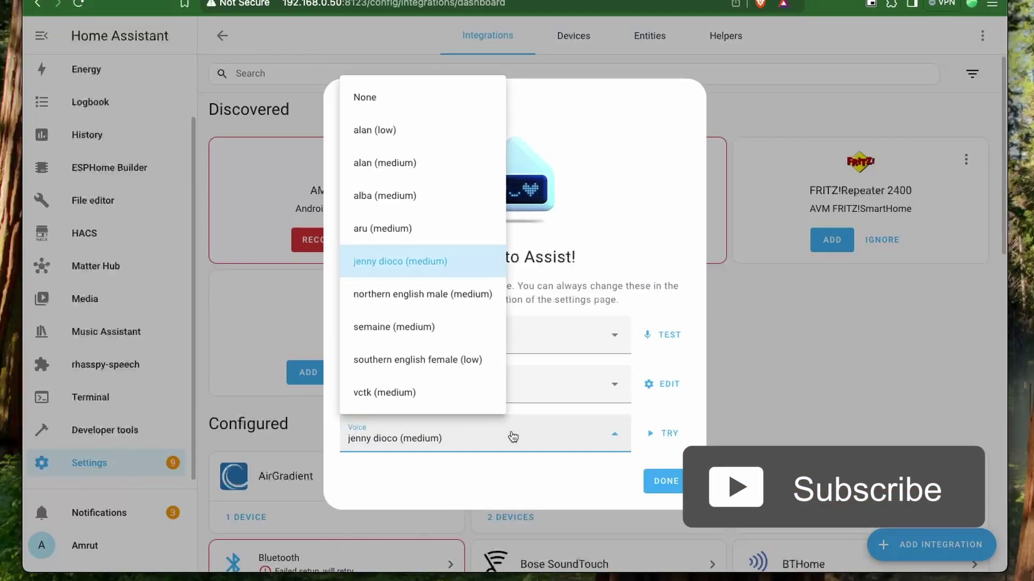
{"action": "left_click", "coordinate": [560, 359]}
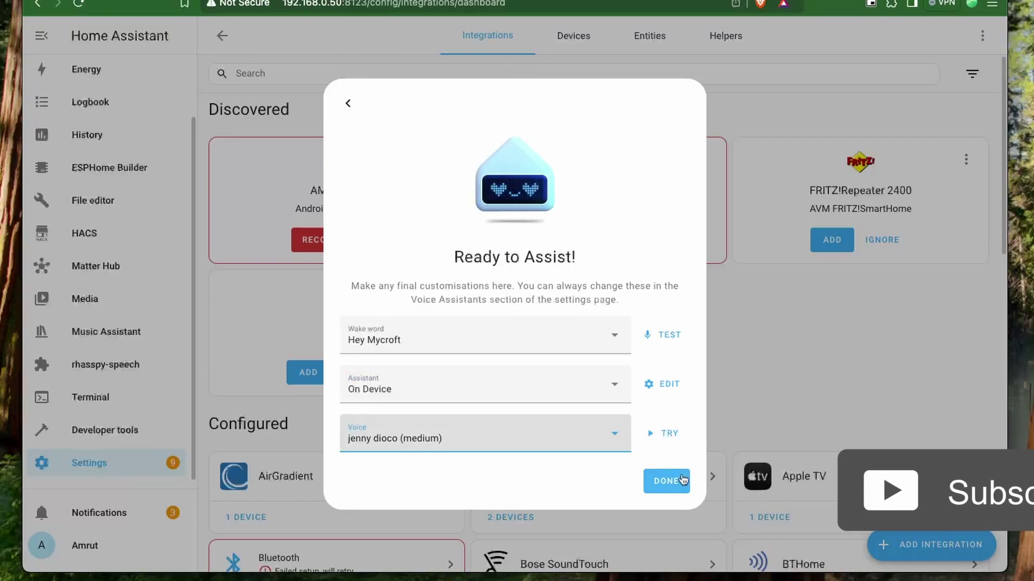
{"action": "left_click", "coordinate": [666, 481]}
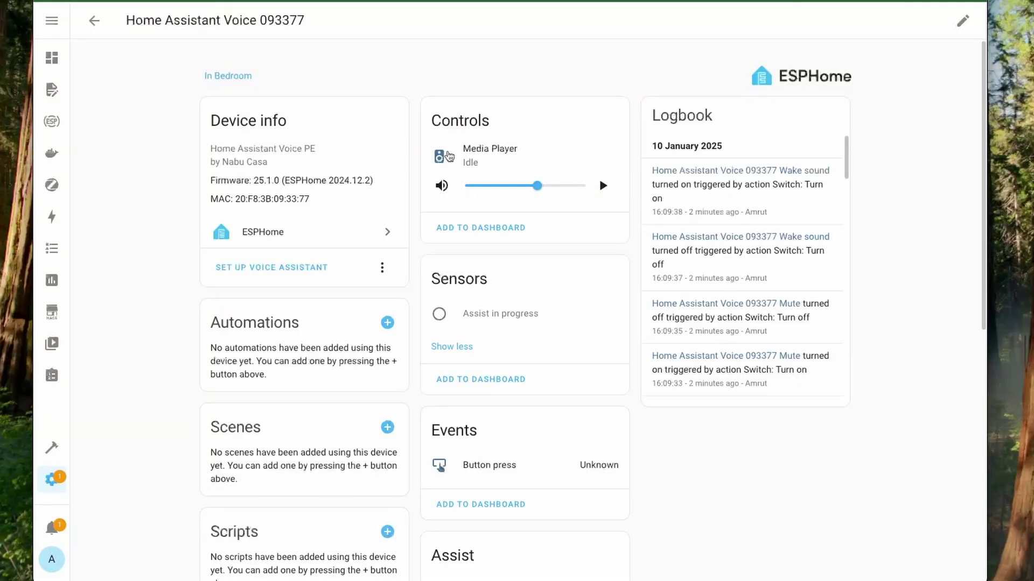
Step: Lower the Voice PE media player volume
{"action": "left_click", "coordinate": [449, 157]}
{"action": "left_click", "coordinate": [548, 177]}
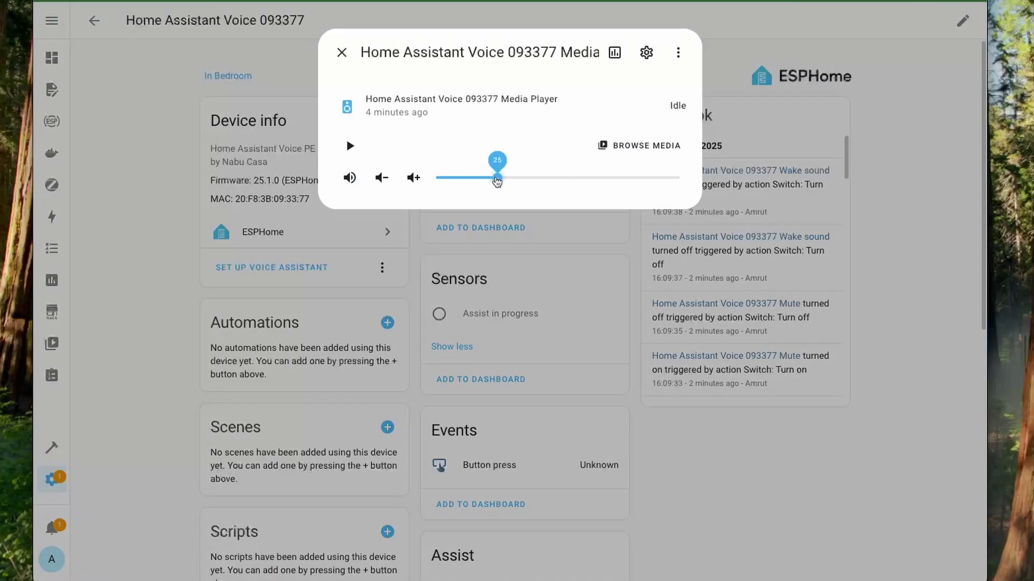
{"action": "left_click", "coordinate": [656, 300]}
Step: Light the LED ring pink, then turn the LED ring off
{"action": "scroll", "coordinate": [617, 300], "scroll_direction": "down", "scroll_amount": 4}
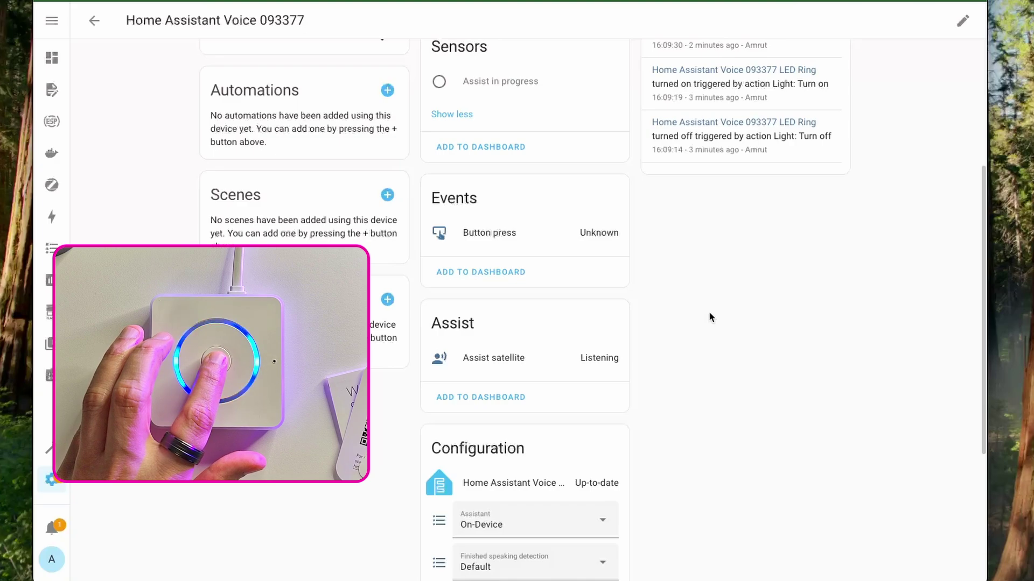
{"action": "scroll", "coordinate": [612, 255], "scroll_direction": "down", "scroll_amount": 5}
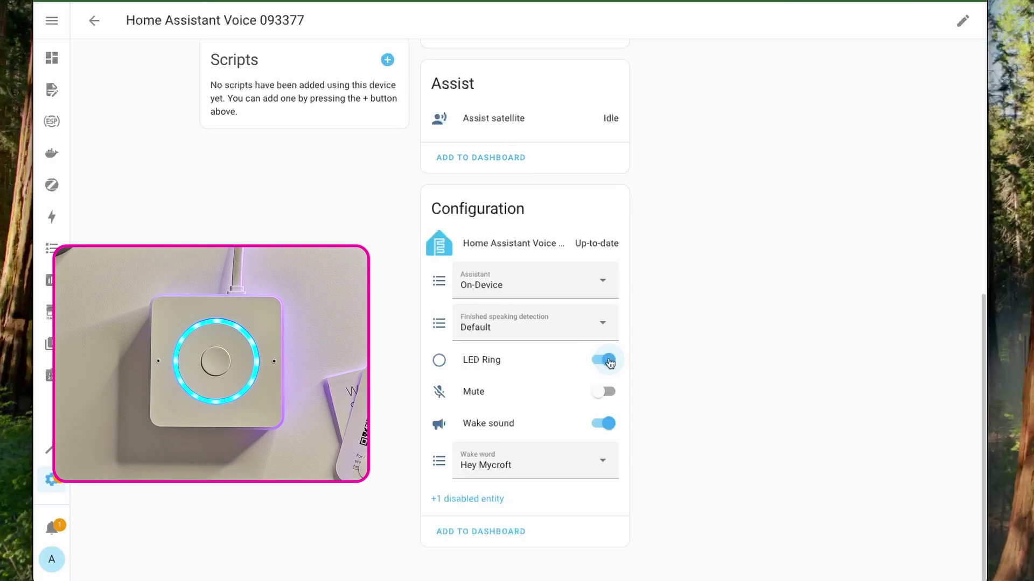
{"action": "left_click", "coordinate": [444, 368]}
{"action": "left_click", "coordinate": [535, 488]}
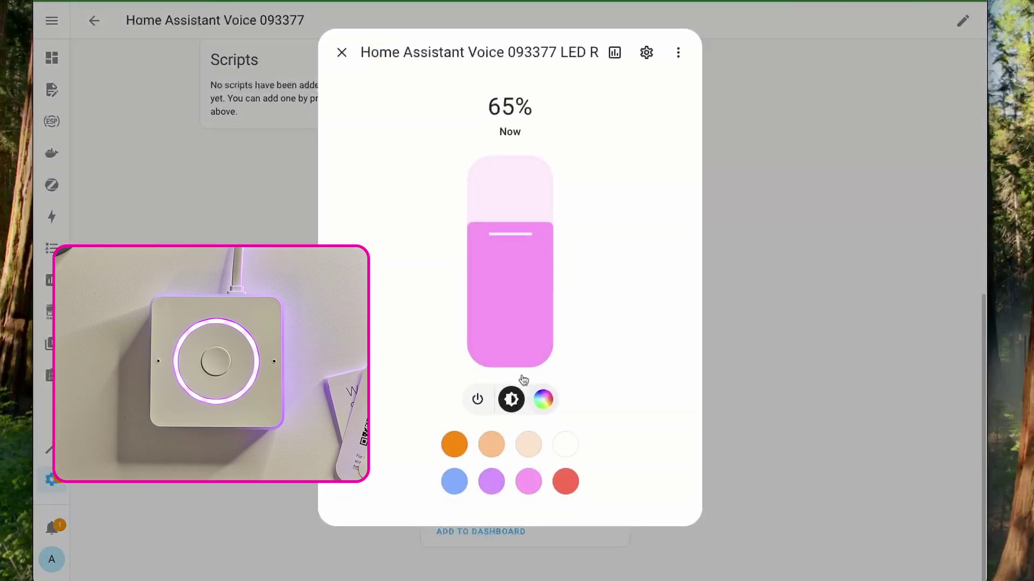
{"action": "left_click", "coordinate": [542, 399]}
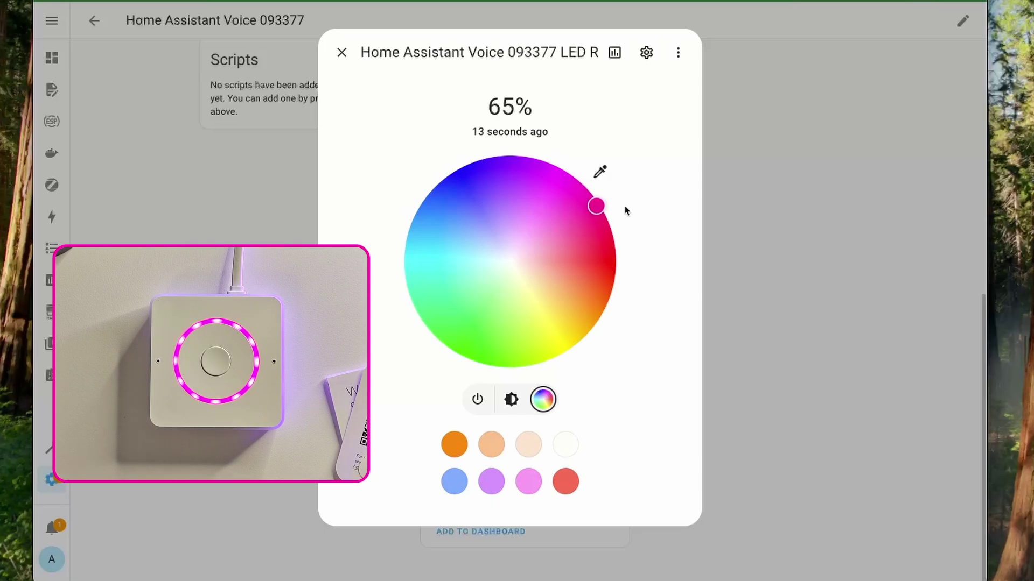
{"action": "left_click", "coordinate": [348, 53]}
{"action": "left_click", "coordinate": [602, 360]}
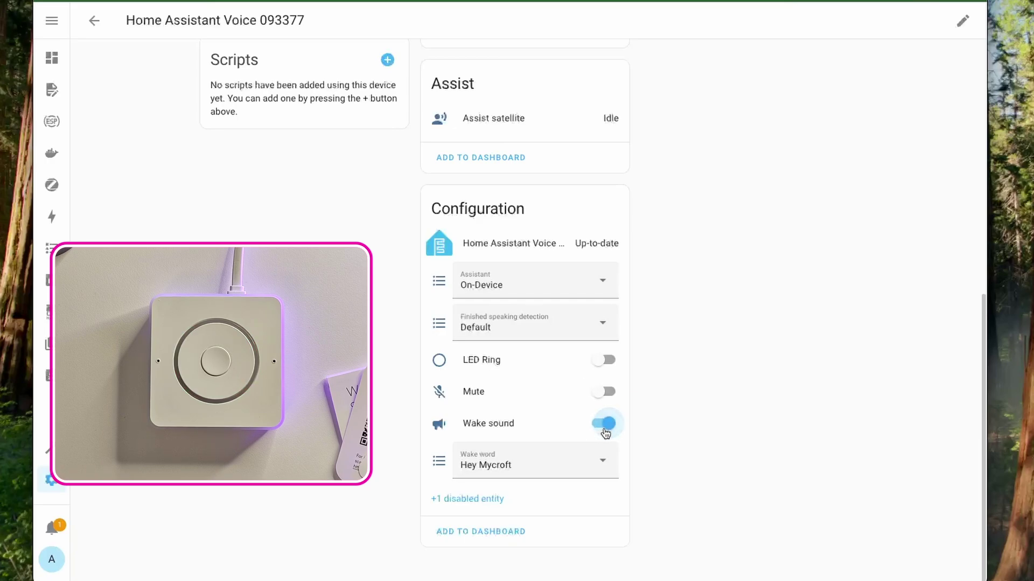
Step: Turn off the wake sound and set the wake word to Hey Jarvis
{"action": "left_click", "coordinate": [603, 424]}
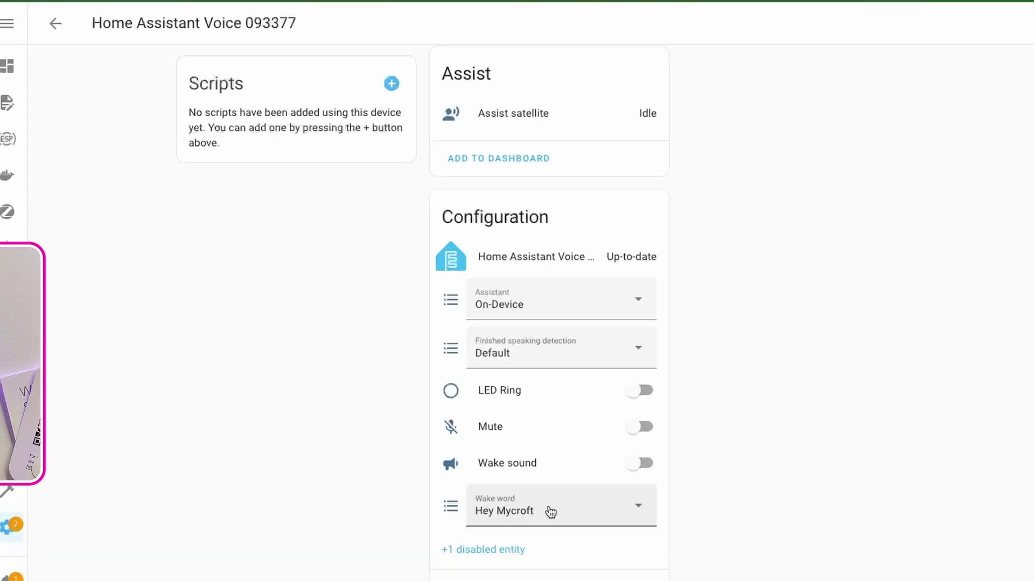
{"action": "left_click", "coordinate": [525, 467]}
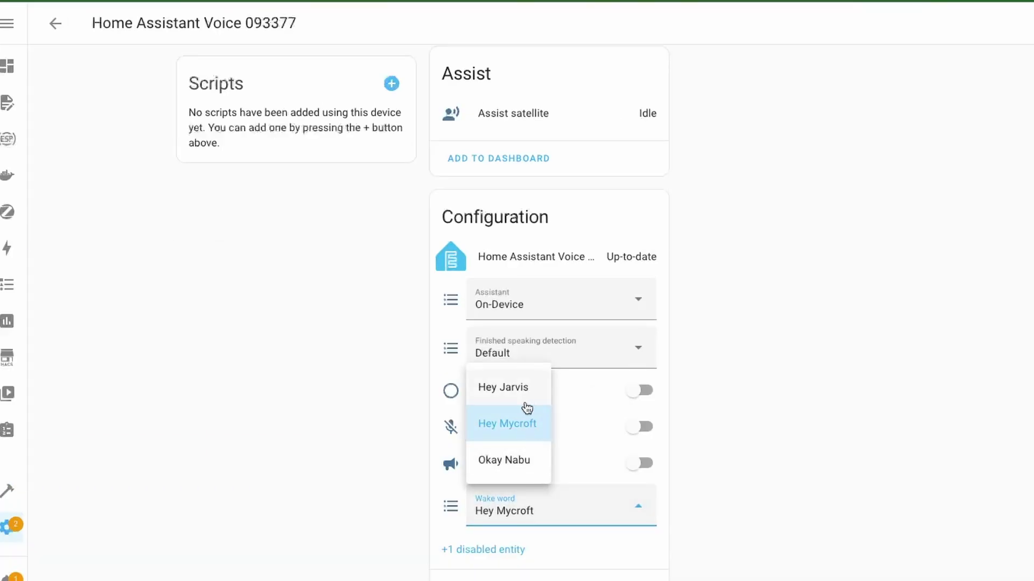
{"action": "left_click", "coordinate": [526, 401]}
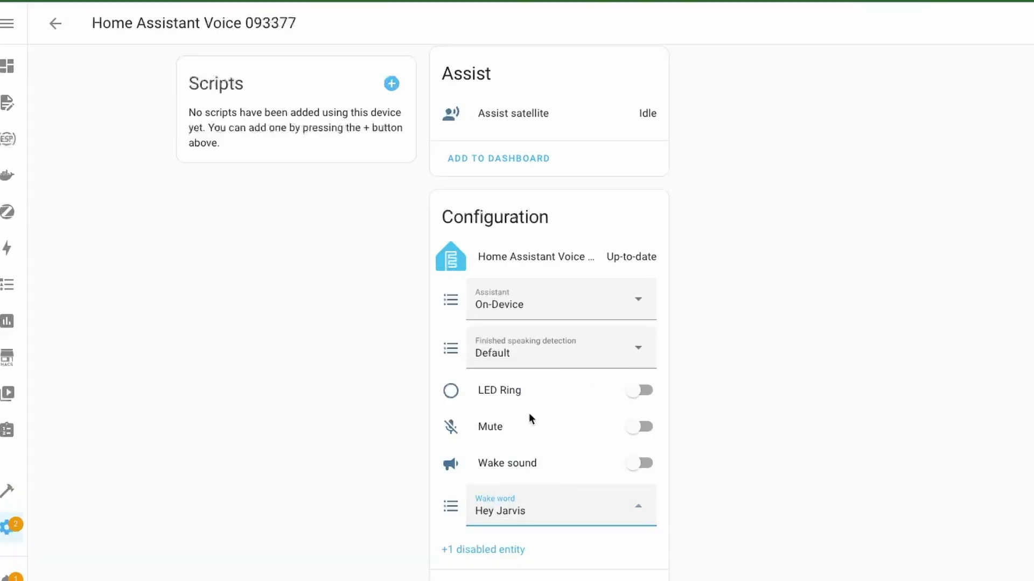
{"action": "left_click", "coordinate": [547, 509]}
Step: Set the Voice PE wake word back to Hey Mycroft
{"action": "left_click", "coordinate": [528, 437]}
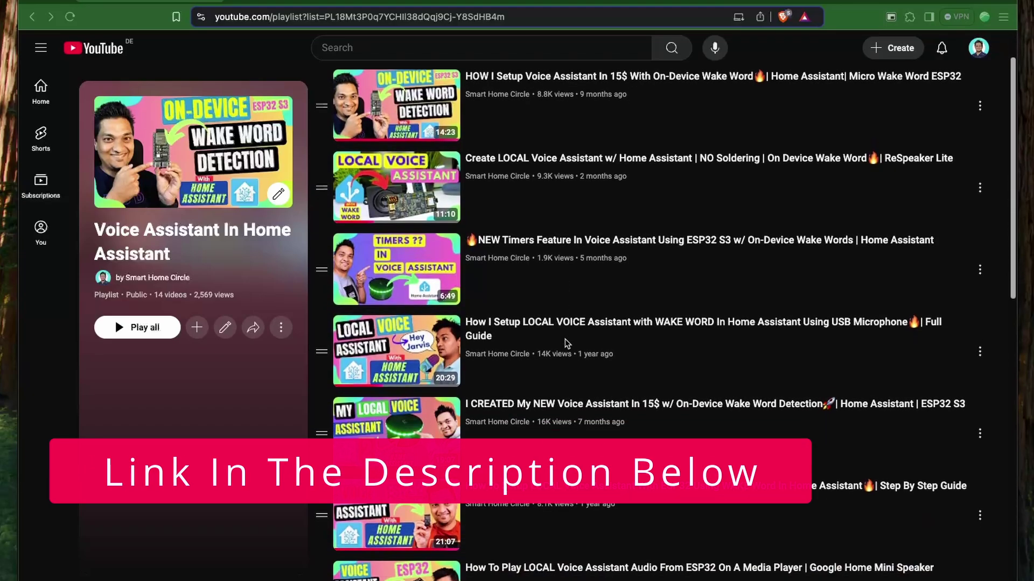
{"action": "scroll", "coordinate": [567, 343], "scroll_direction": "down", "scroll_amount": 2}
{"action": "scroll", "coordinate": [567, 342], "scroll_direction": "down", "scroll_amount": 4}
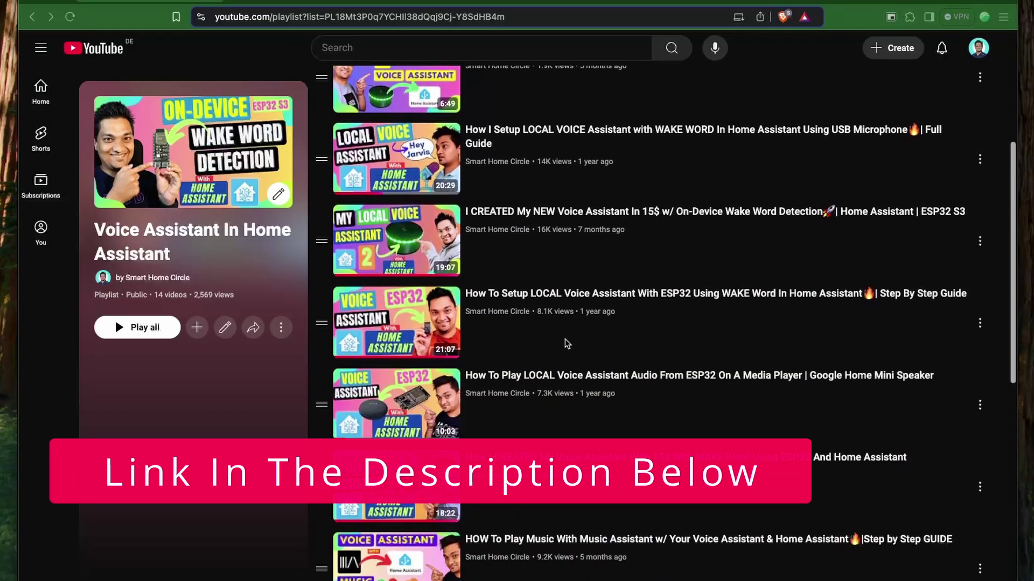
{"action": "scroll", "coordinate": [565, 345], "scroll_direction": "down", "scroll_amount": 2}
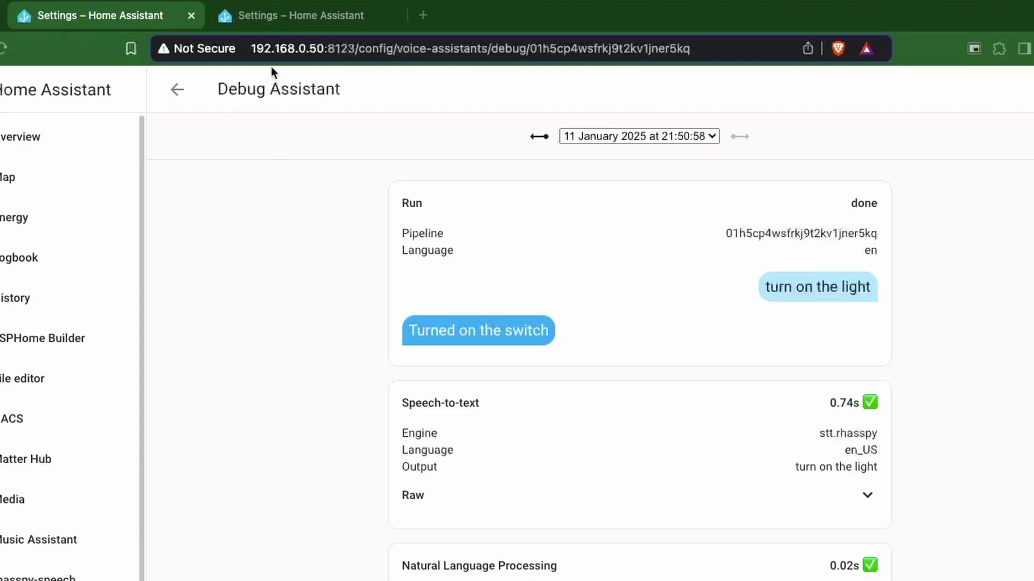
Step: Switch to the second tab showing the Raspberry Pi 5 Hardware page
{"action": "left_click", "coordinate": [338, 22]}
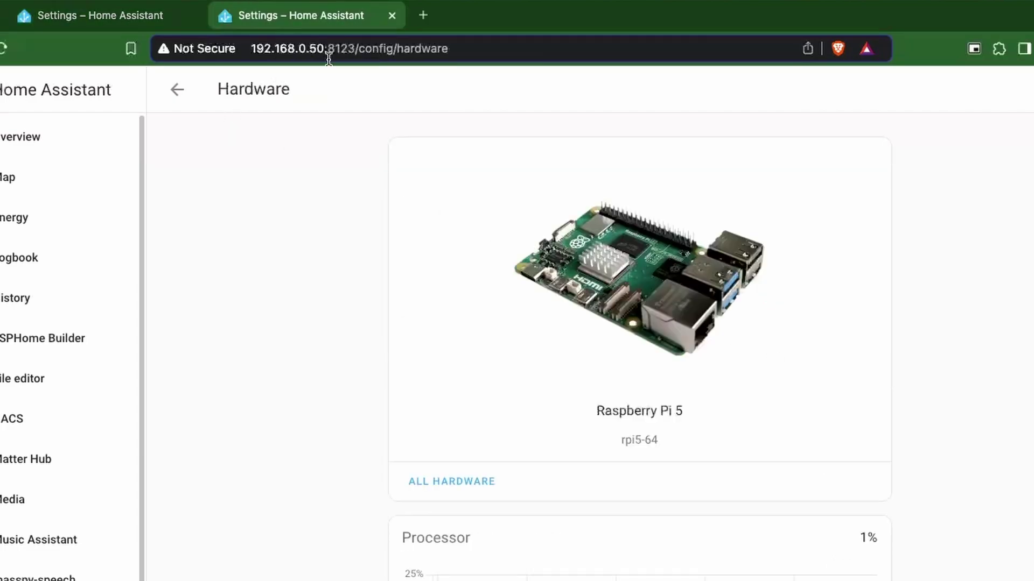